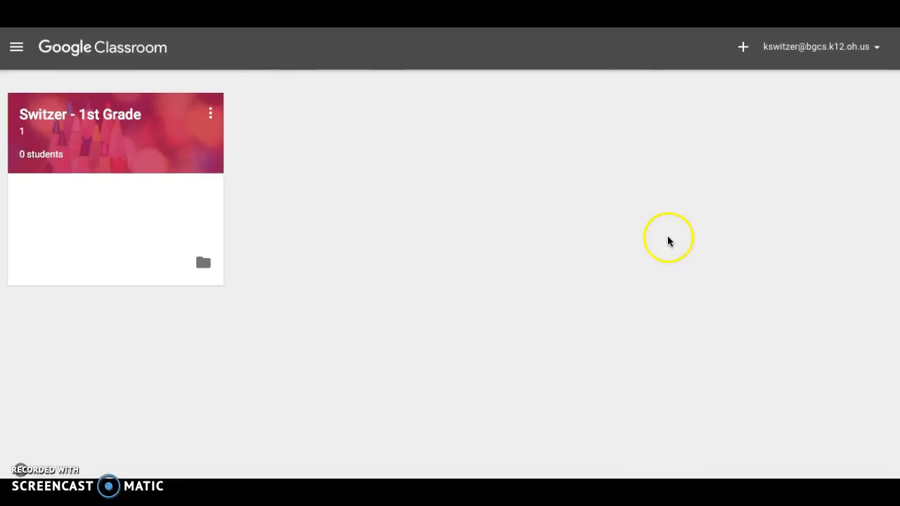
Create a new class named "Demo Class", leaving the section and subject empty
{"action": "left_click", "coordinate": [743, 47]}
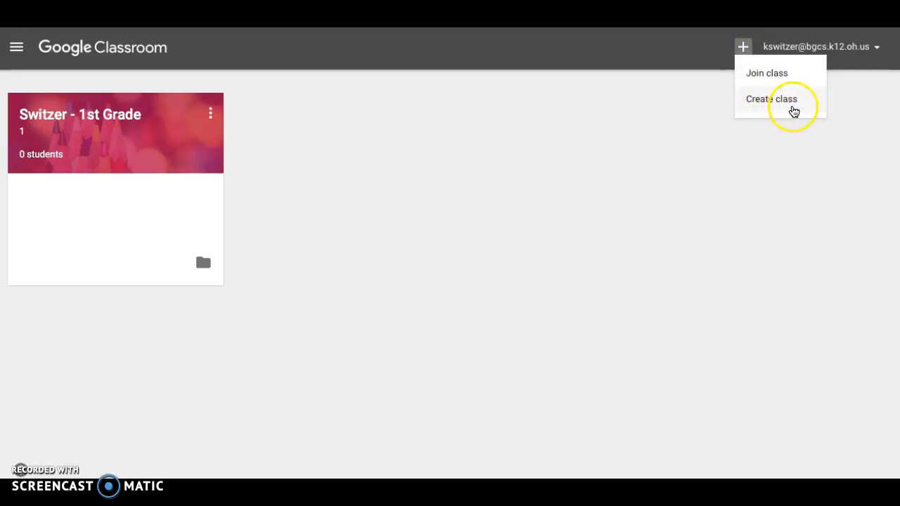
{"action": "left_click", "coordinate": [796, 104]}
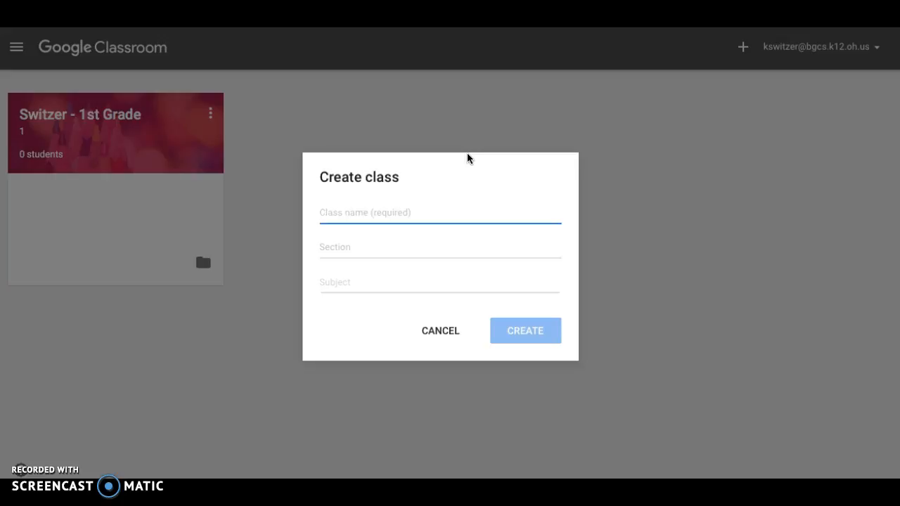
{"action": "type", "text": "Demo Class"}
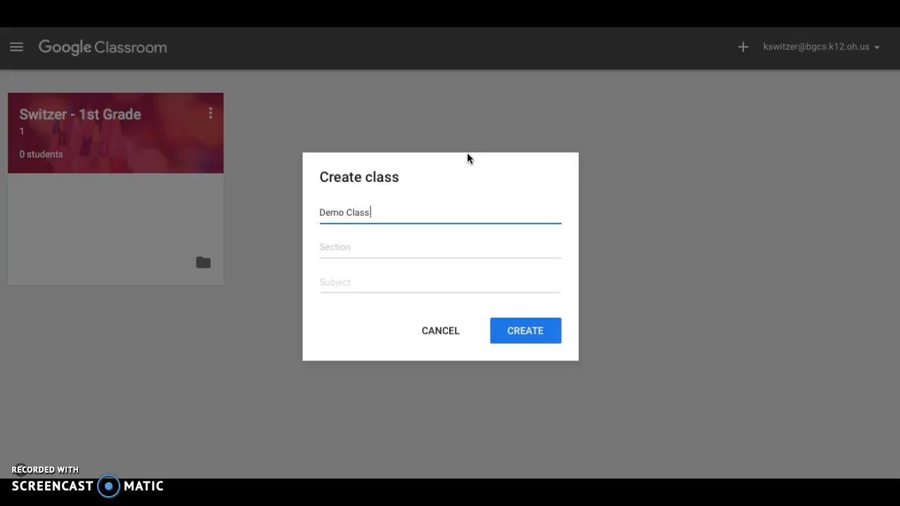
{"action": "key", "text": "Tab"}
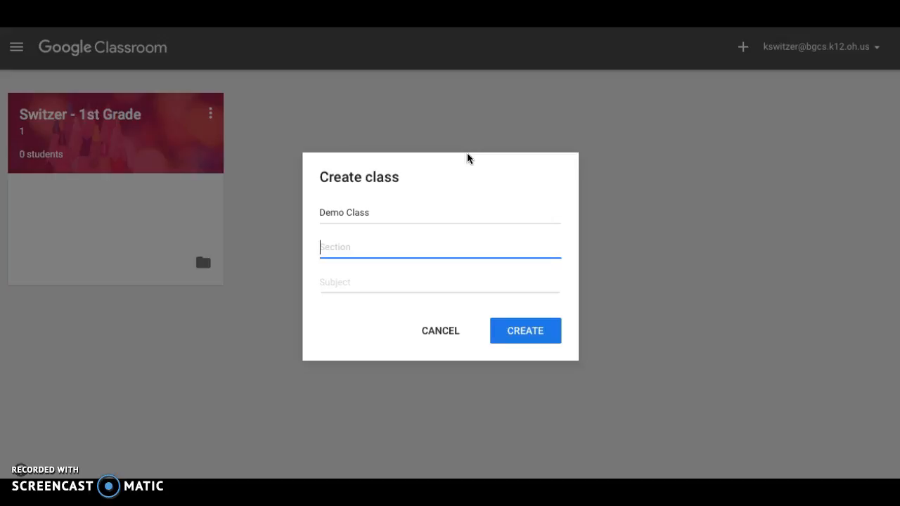
{"action": "key", "text": "Tab"}
{"action": "left_click", "coordinate": [358, 290]}
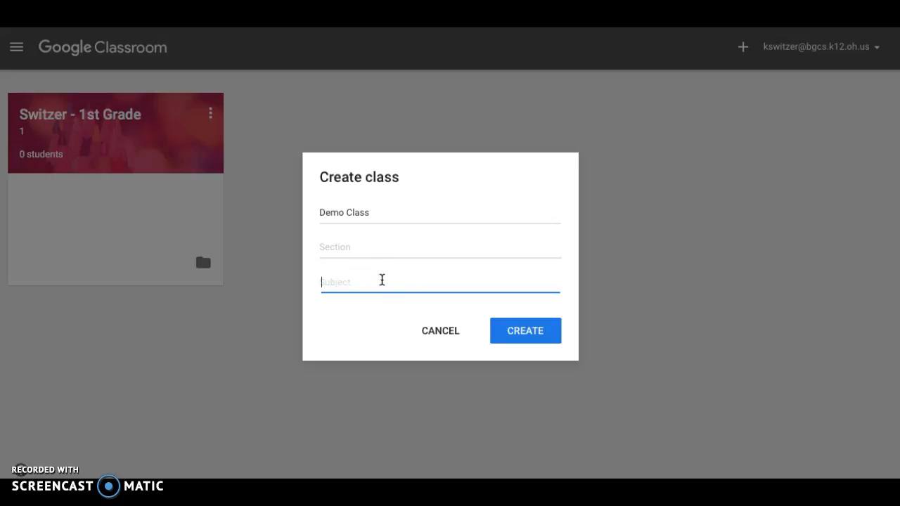
{"action": "left_click", "coordinate": [445, 292]}
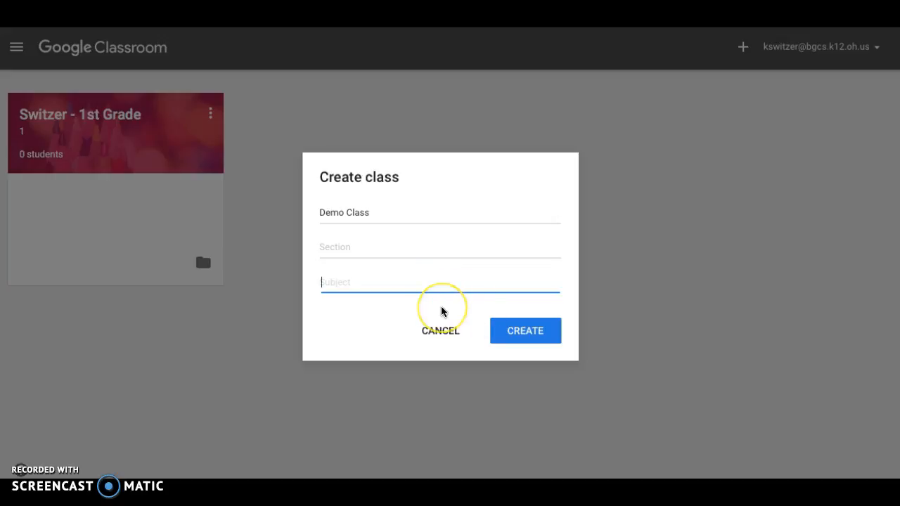
{"action": "left_click", "coordinate": [510, 335]}
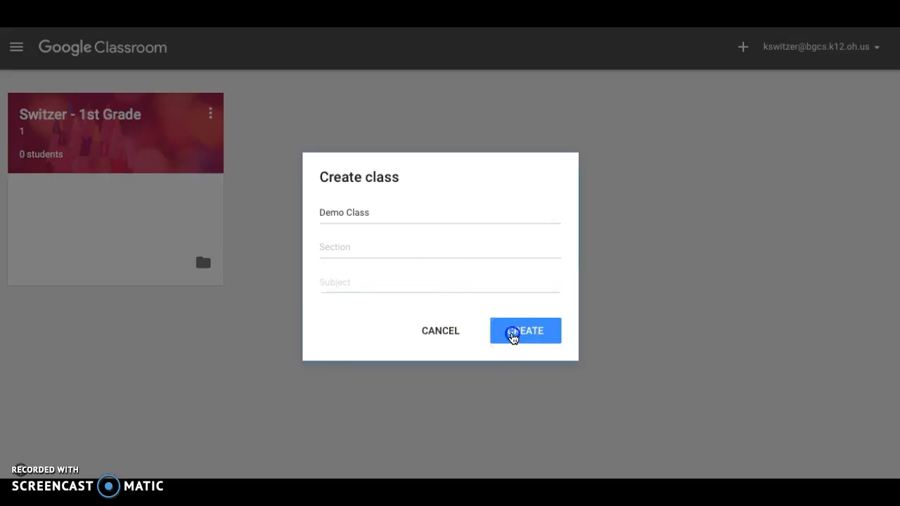
{"action": "left_click", "coordinate": [512, 338]}
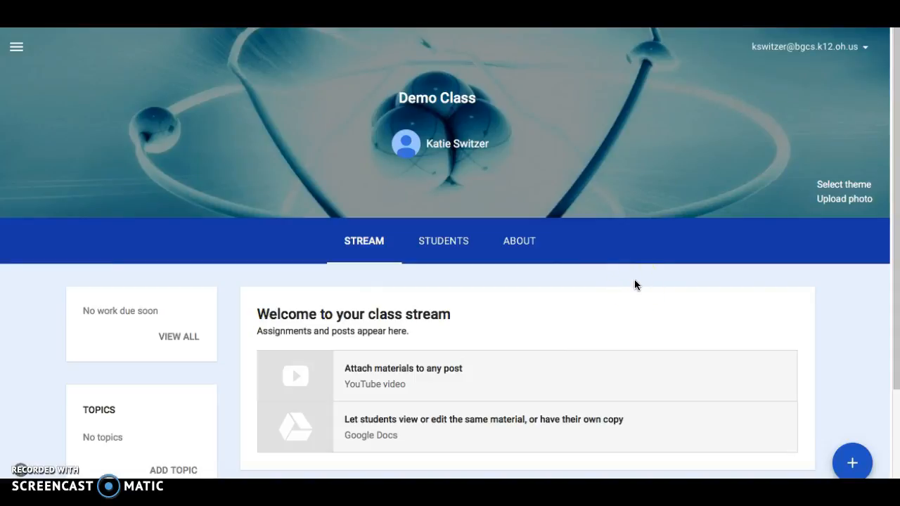
Go back to the overview of all classes and reopen Demo Class from there
{"action": "left_click", "coordinate": [16, 47]}
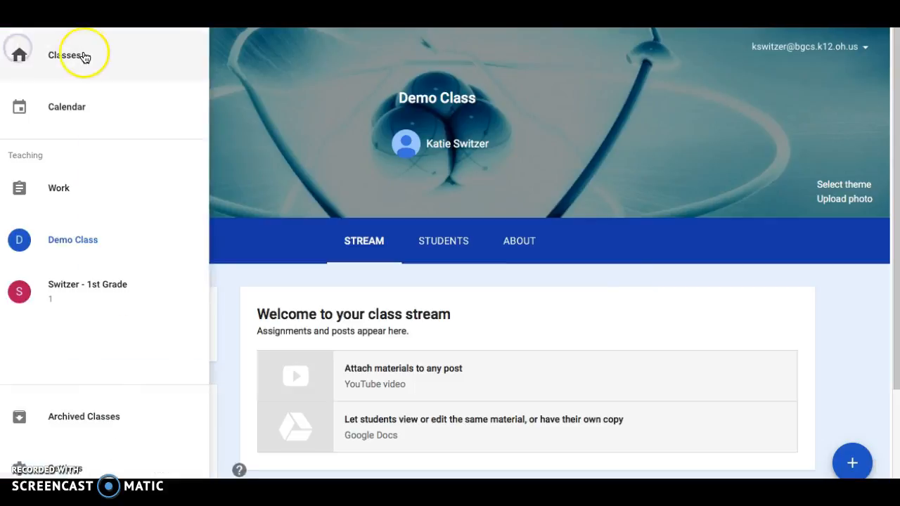
{"action": "left_click", "coordinate": [89, 58]}
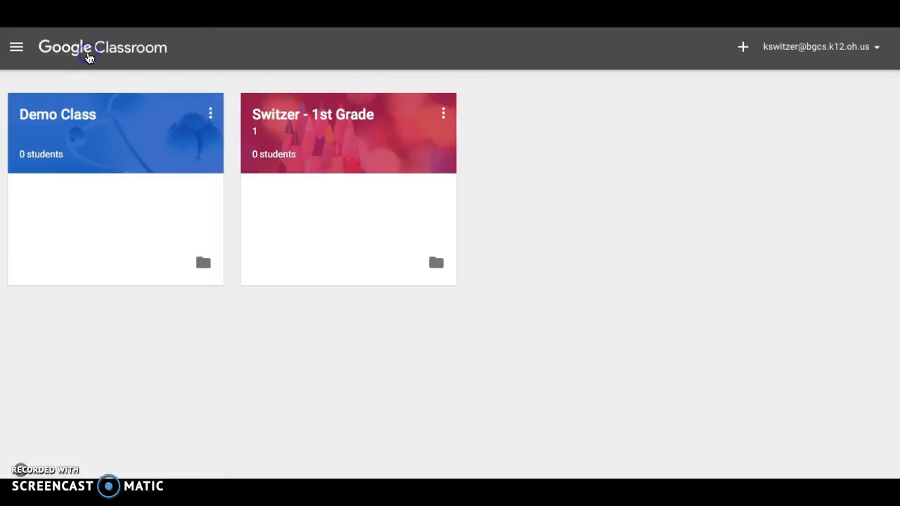
{"action": "left_click", "coordinate": [17, 47]}
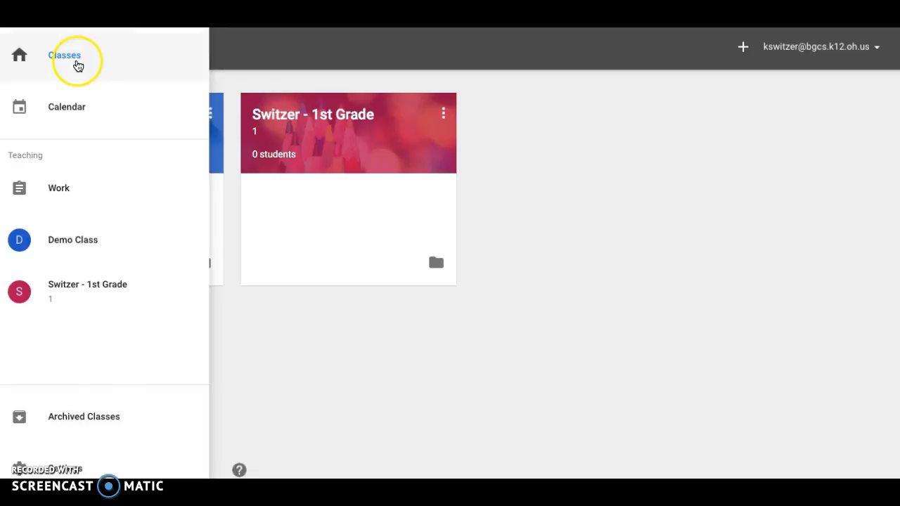
{"action": "left_click", "coordinate": [504, 180]}
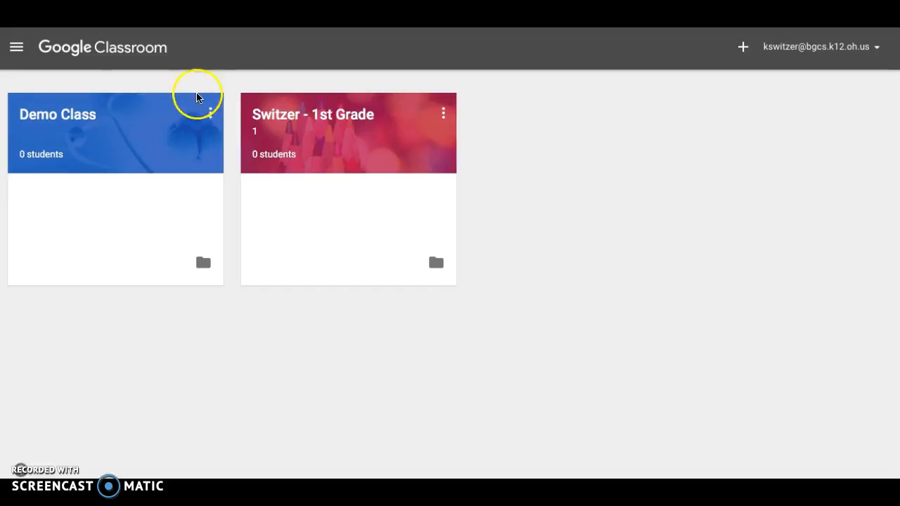
{"action": "left_click", "coordinate": [45, 121]}
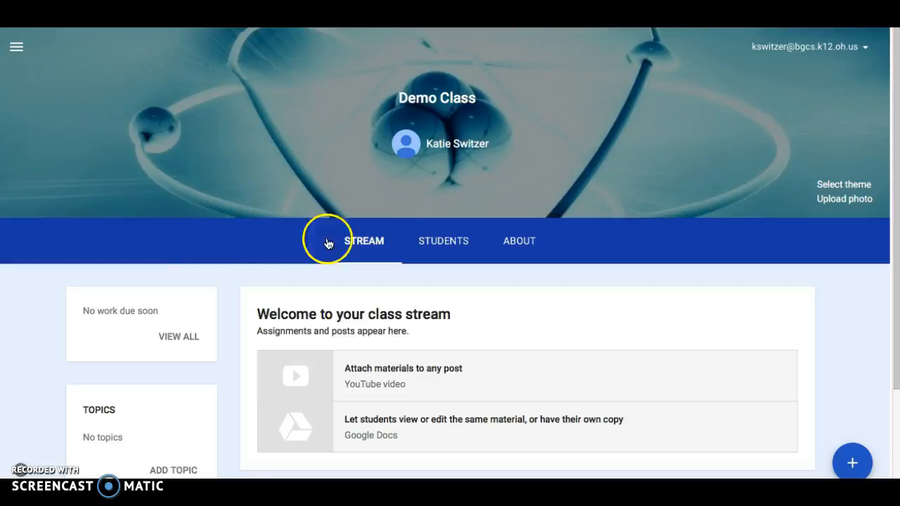
Change the class theme to the gallery image of coloured pencils against blurred multicoloured lights
{"action": "left_click", "coordinate": [845, 185]}
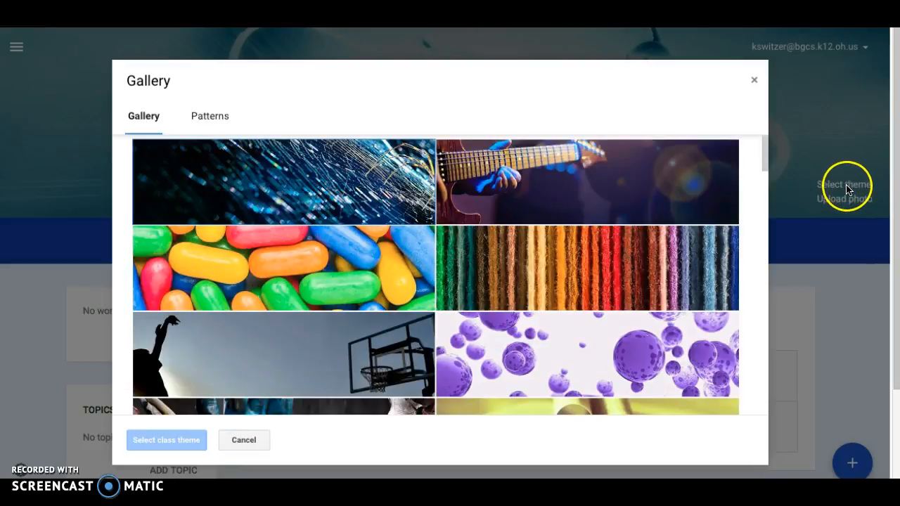
{"action": "mouse_move", "coordinate": [768, 150]}
{"action": "left_mouse_down"}
{"action": "mouse_move", "coordinate": [766, 255]}
{"action": "mouse_move", "coordinate": [759, 193]}
{"action": "left_mouse_up"}
{"action": "left_click", "coordinate": [613, 270]}
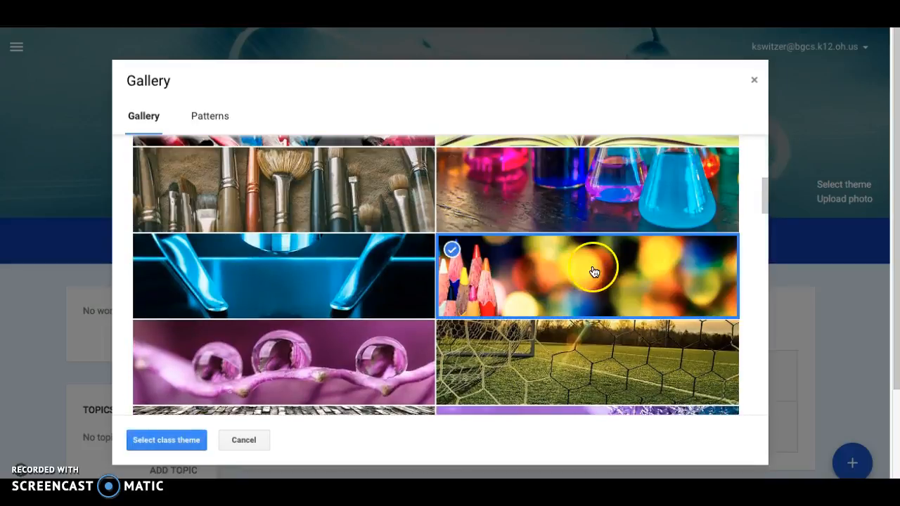
{"action": "left_click", "coordinate": [166, 439]}
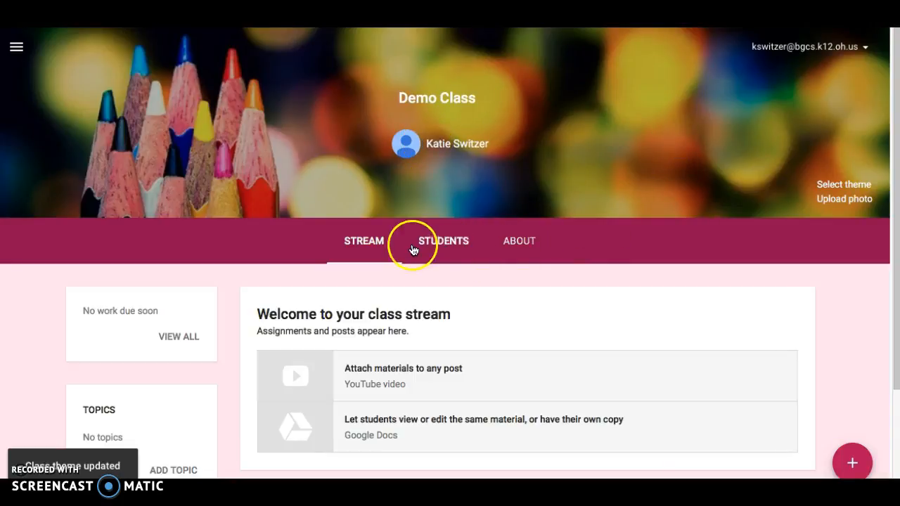
Save Demo Class's About details with the class description and room left blank
{"action": "left_click", "coordinate": [523, 243]}
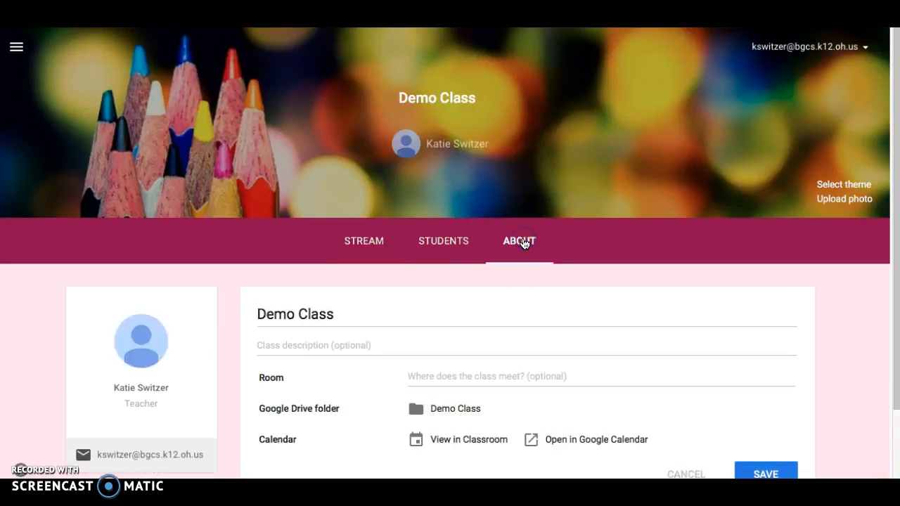
{"action": "left_click_drag", "start_coordinate": [896, 133], "coordinate": [896, 170]}
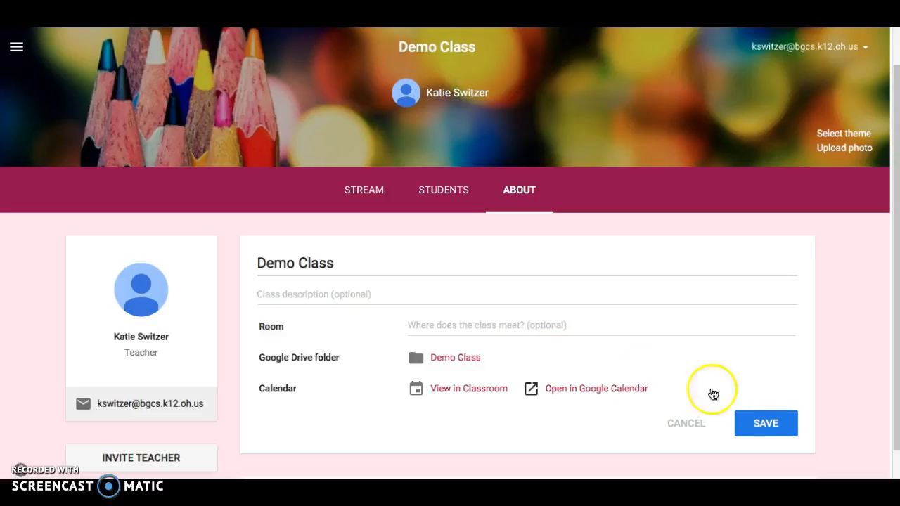
{"action": "left_click", "coordinate": [776, 426]}
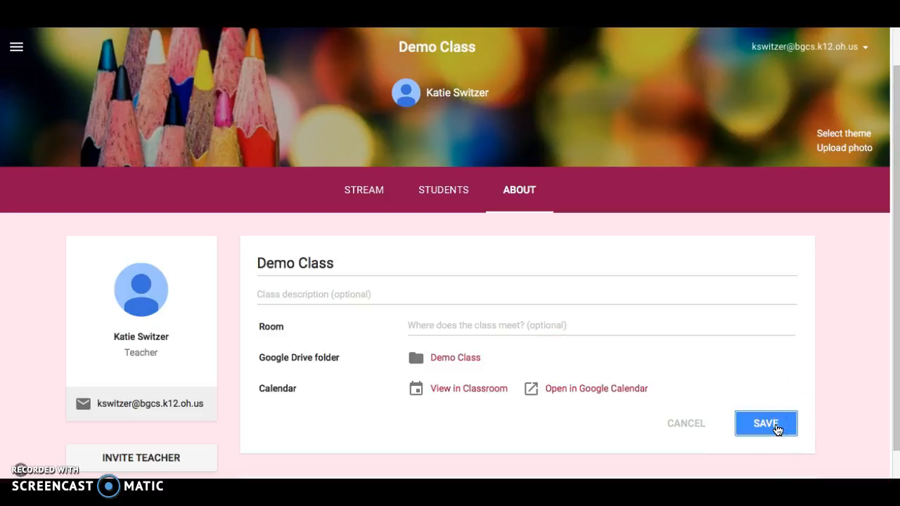
{"action": "left_click", "coordinate": [766, 426]}
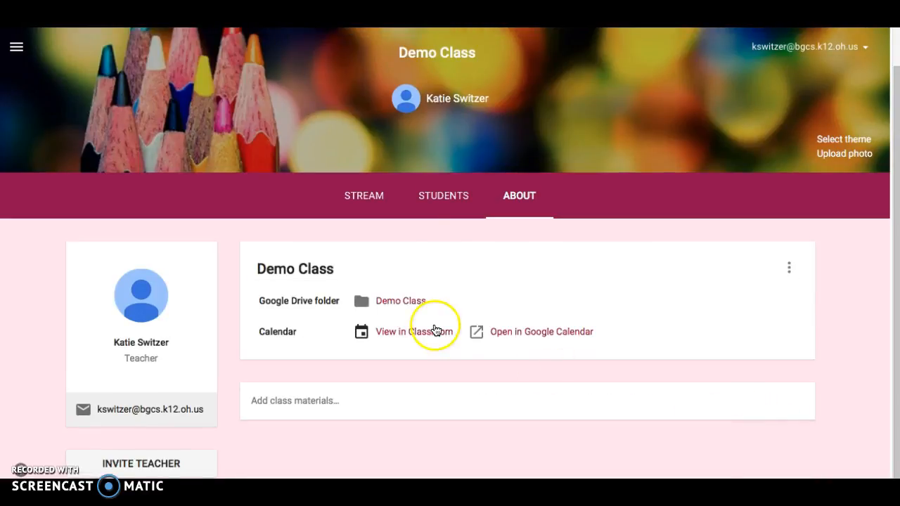
View the class's Students page and the contacts available to invite, closing the selection without inviting anyone
{"action": "left_click", "coordinate": [445, 196]}
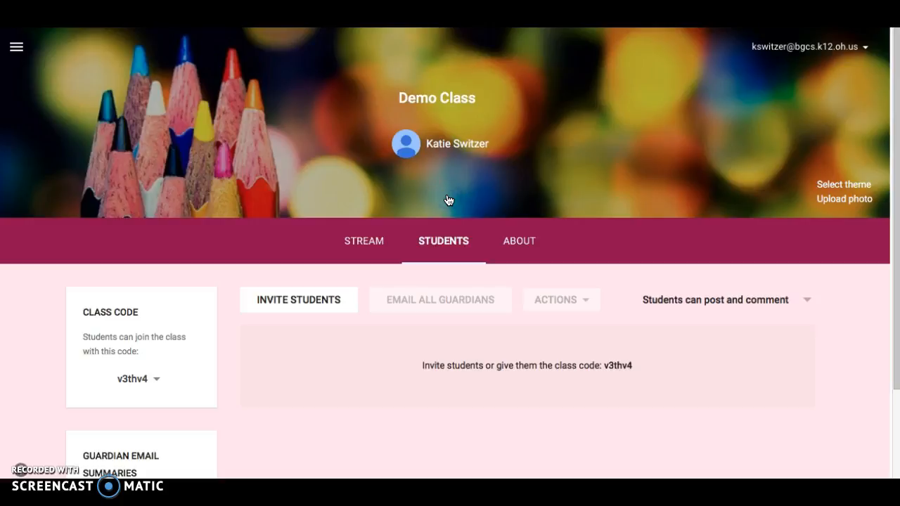
{"action": "left_click_drag", "start_coordinate": [896, 98], "coordinate": [896, 137]}
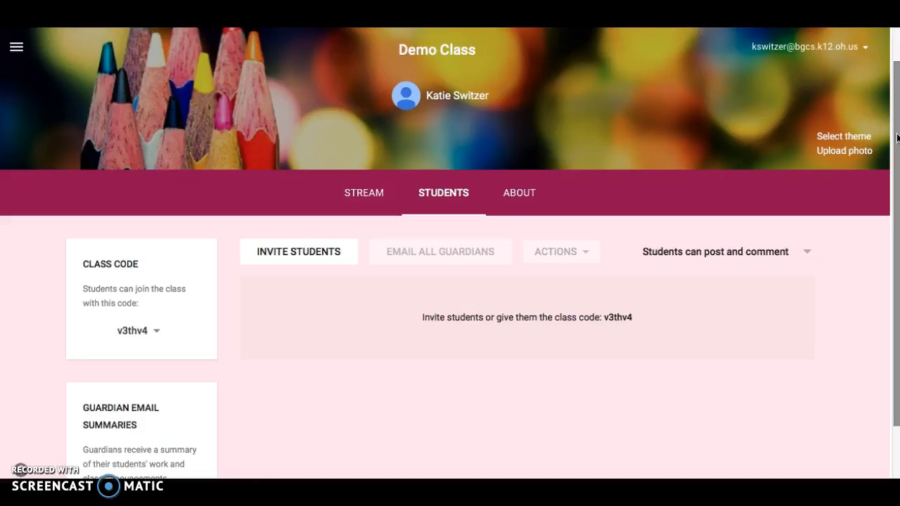
{"action": "left_click_drag", "start_coordinate": [896, 140], "coordinate": [893, 165]}
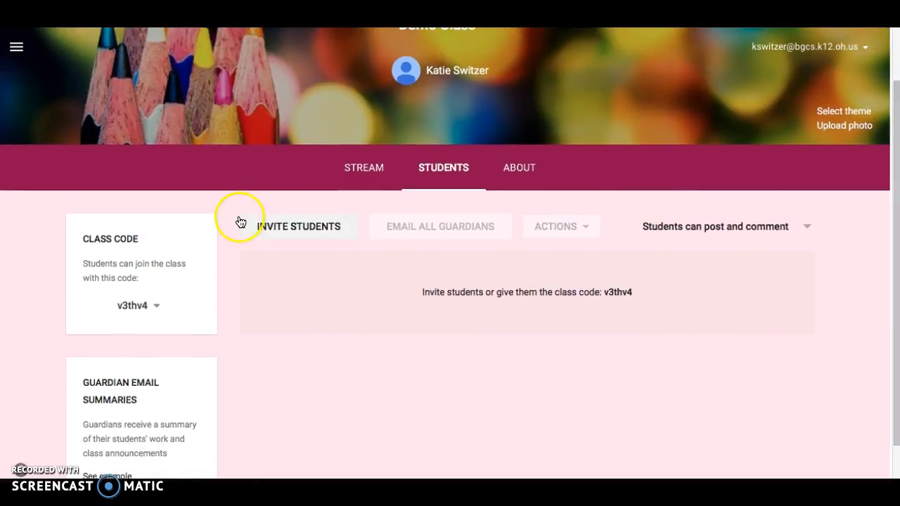
{"action": "left_click", "coordinate": [303, 227]}
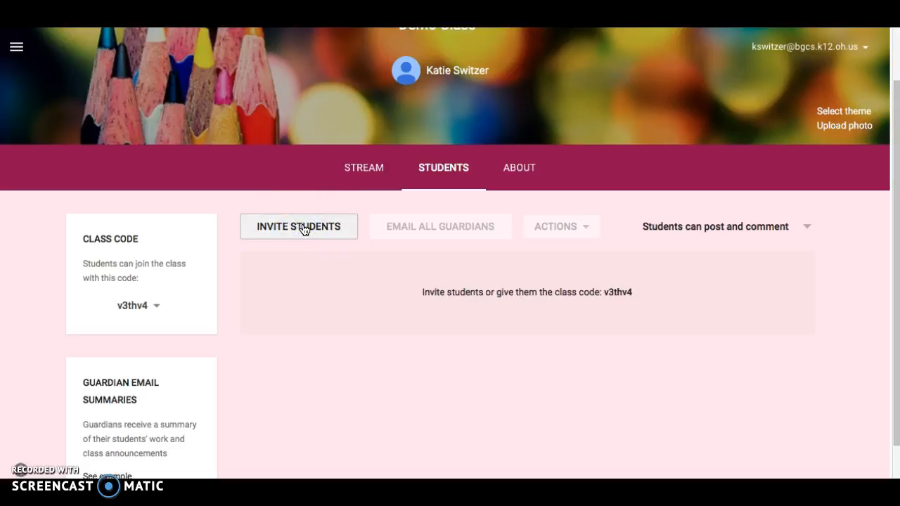
{"action": "left_click", "coordinate": [293, 225]}
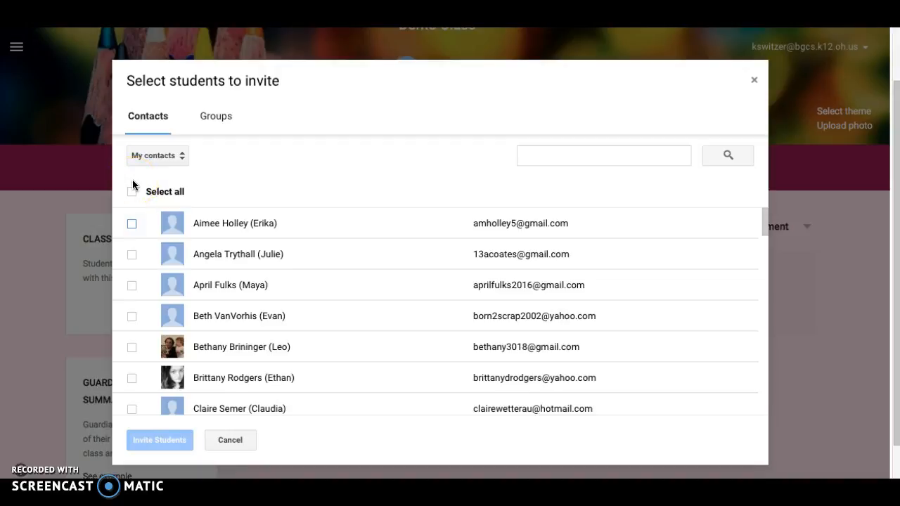
{"action": "left_click", "coordinate": [754, 85]}
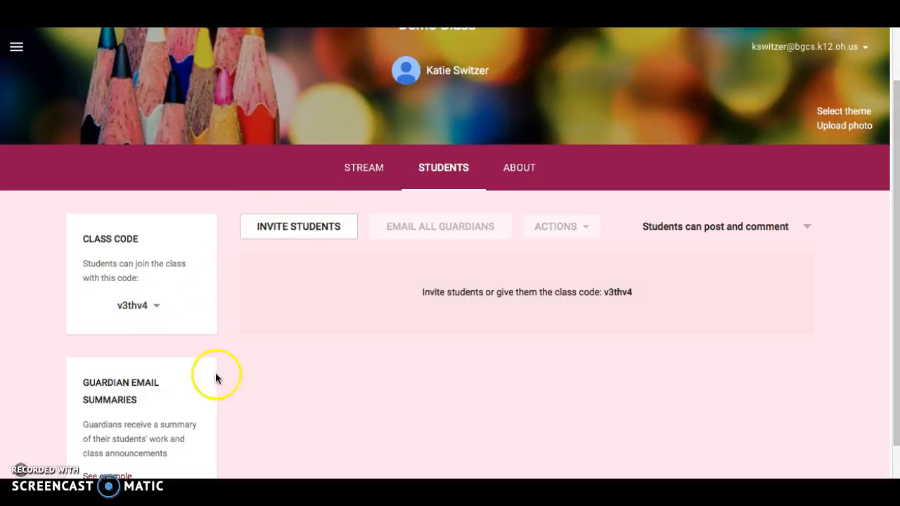
View the options for resetting or disabling the class code without choosing either
{"action": "left_click", "coordinate": [158, 308]}
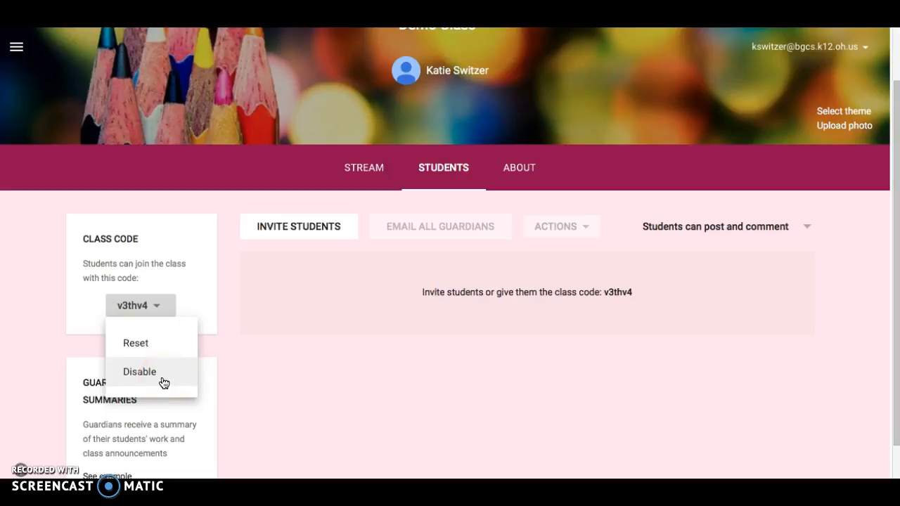
{"action": "left_click", "coordinate": [311, 413]}
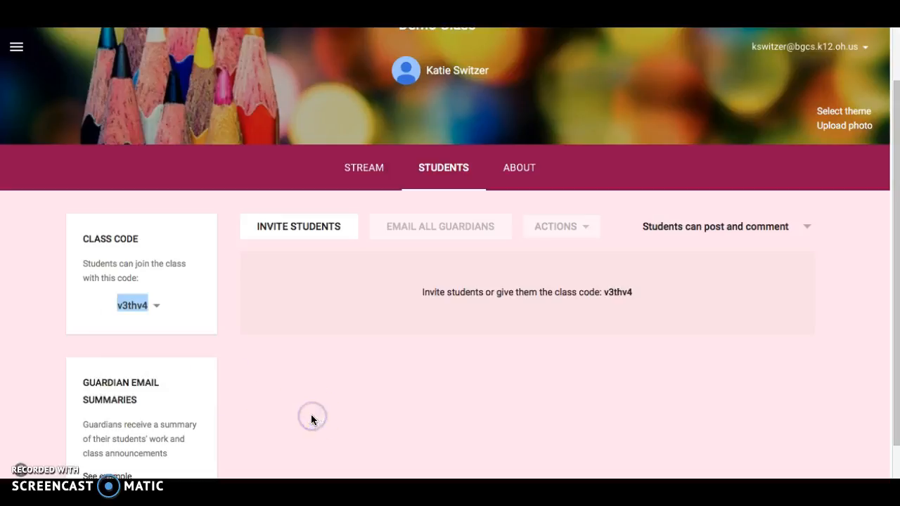